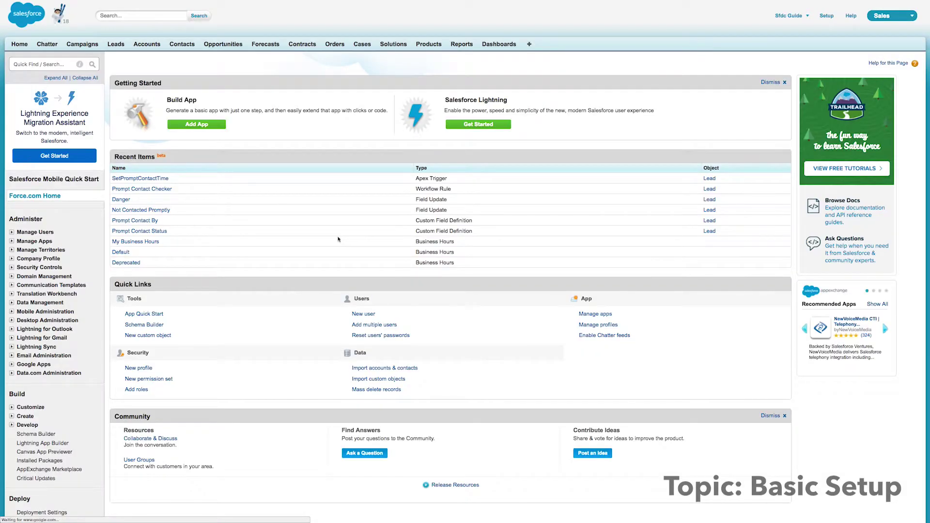
Step: Search the Setup Quick Find box for business hours
{"action": "left_click", "coordinate": [39, 64]}
Step: Start new business hours named 'Eastern US' on Eastern Standard Time, marked Active
{"action": "type", "text": "busin"}
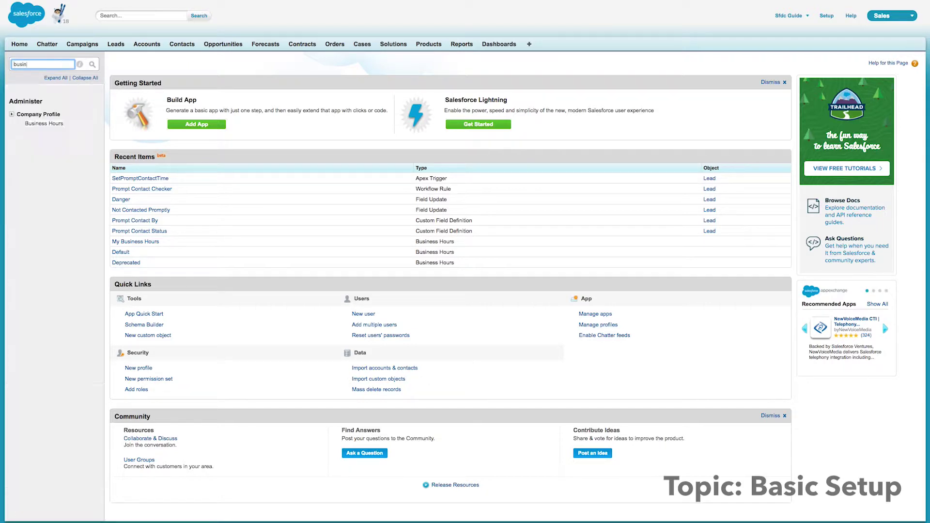
{"action": "type", "text": "ess hours"}
{"action": "left_click", "coordinate": [44, 124]}
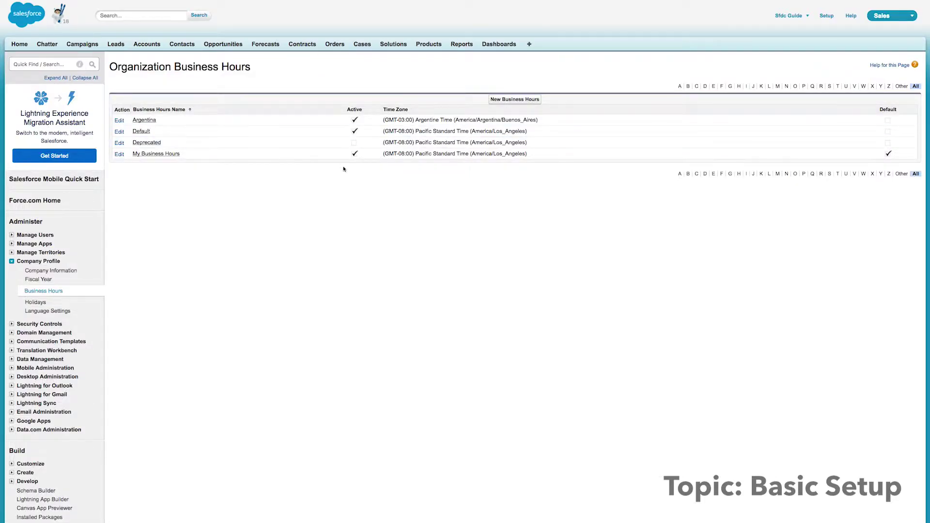
{"action": "left_click", "coordinate": [501, 99]}
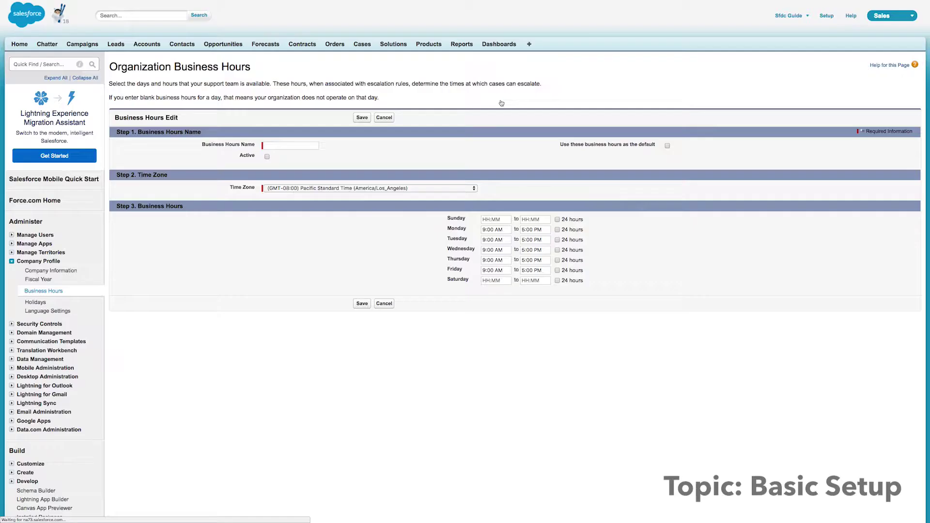
{"action": "left_click", "coordinate": [293, 145]}
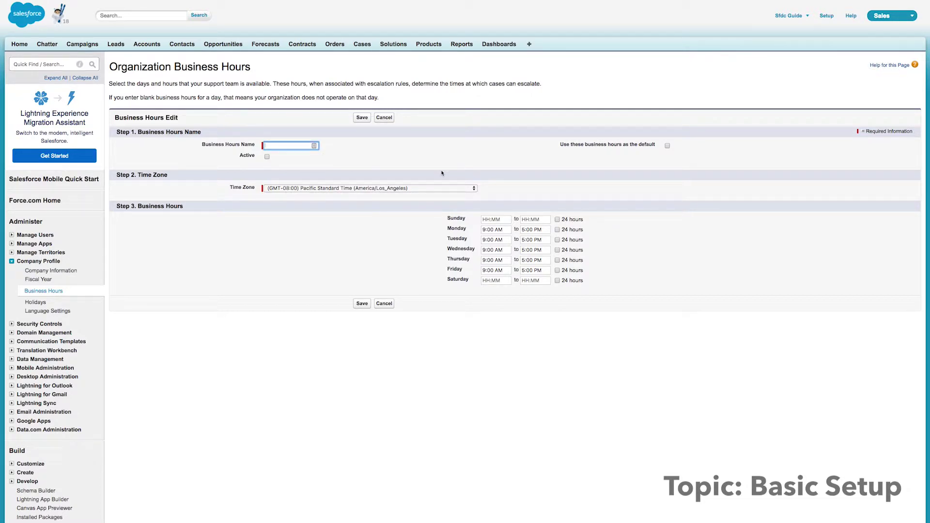
{"action": "type", "text": "Eastern US"}
{"action": "left_click", "coordinate": [318, 189]}
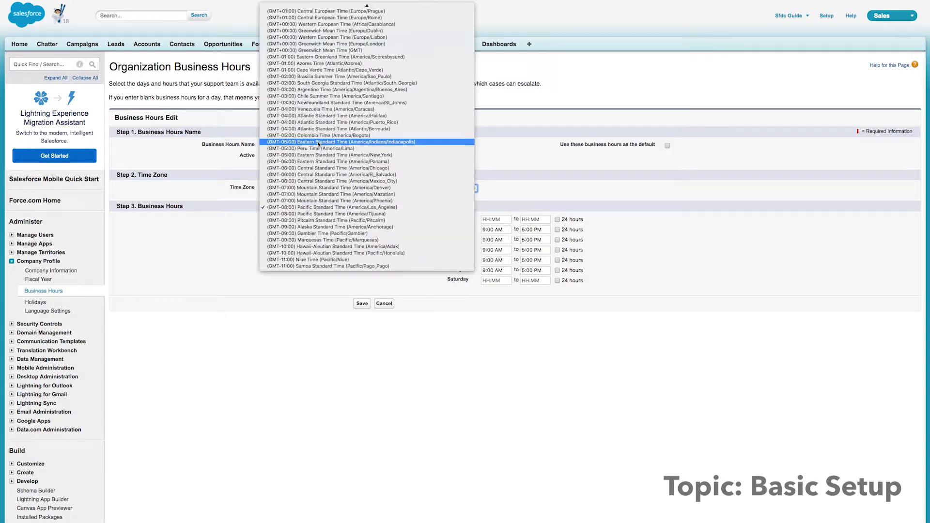
{"action": "left_click", "coordinate": [318, 143]}
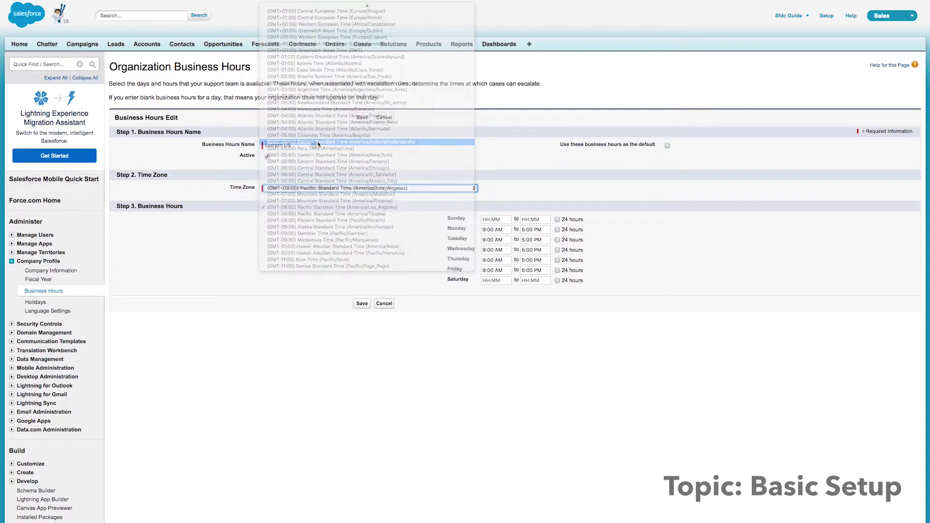
{"action": "left_click", "coordinate": [542, 190]}
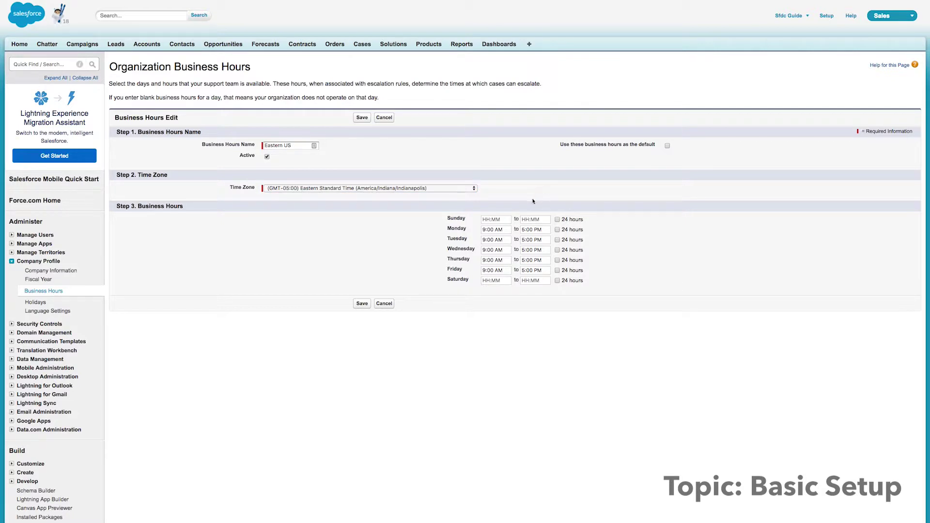
Step: Set Monday–Friday closing times to 6:00 PM and save the Eastern US business hours
{"action": "left_click", "coordinate": [510, 228]}
{"action": "double_click", "coordinate": [524, 230]}
{"action": "type", "text": "6"}
{"action": "double_click", "coordinate": [524, 240]}
{"action": "type", "text": "6"}
{"action": "double_click", "coordinate": [523, 250]}
{"action": "type", "text": "6"}
{"action": "double_click", "coordinate": [523, 260]}
{"action": "type", "text": "6"}
{"action": "double_click", "coordinate": [523, 270]}
{"action": "left_click", "coordinate": [361, 304]}
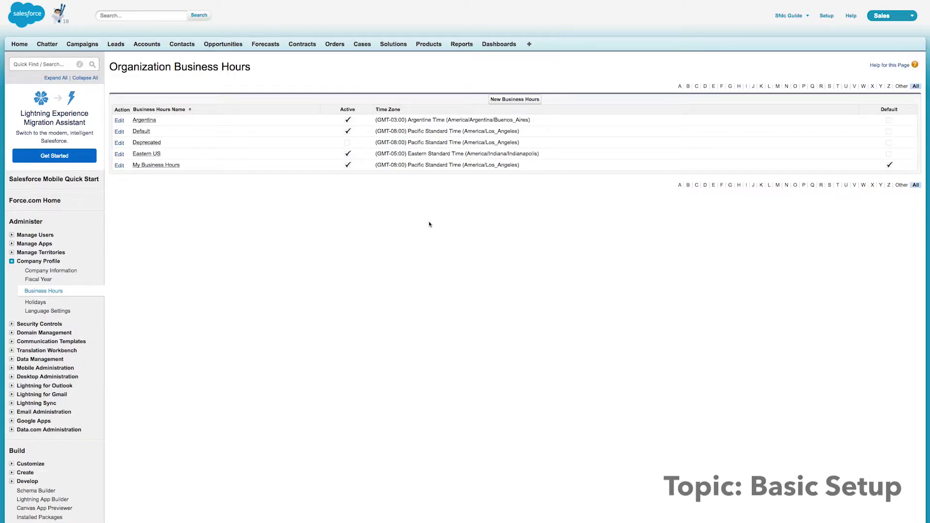
Step: Open Eastern US's holiday selection and add Christmas to the selected holidays
{"action": "left_click", "coordinate": [151, 154]}
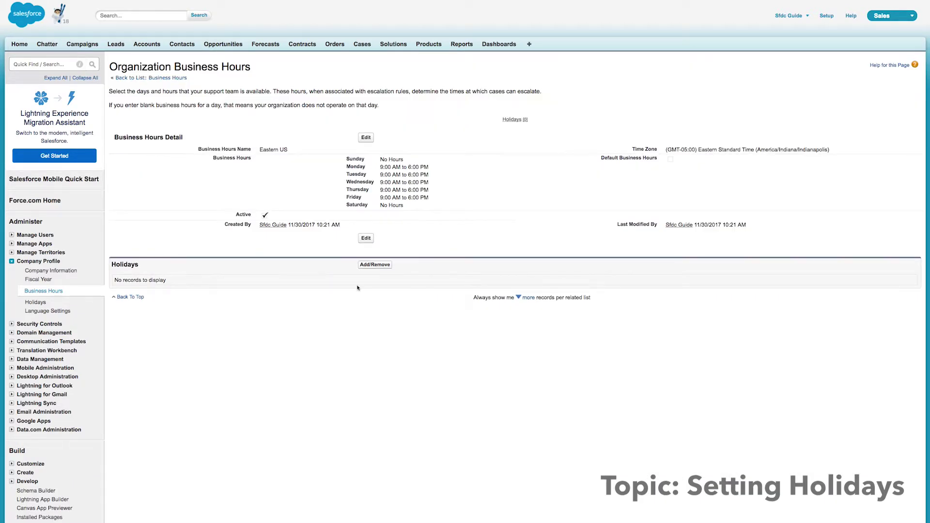
{"action": "left_click", "coordinate": [371, 266]}
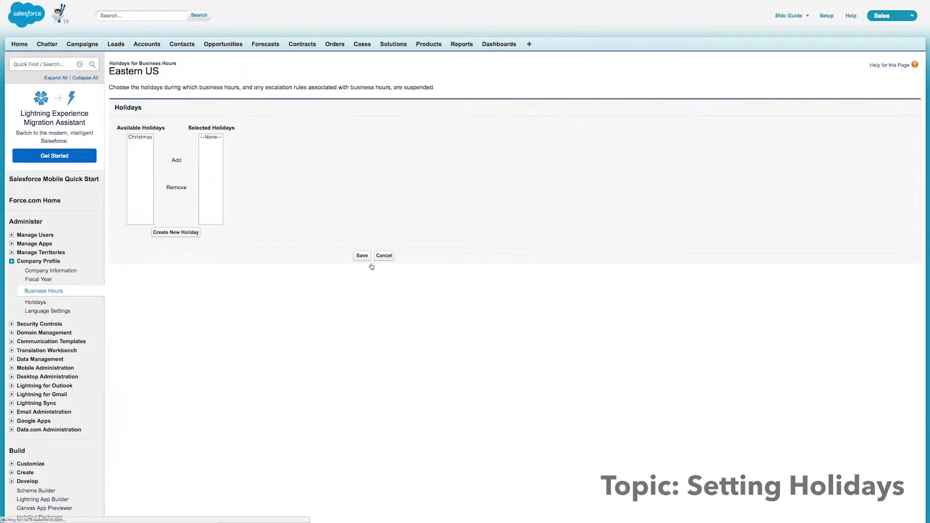
{"action": "left_click", "coordinate": [141, 137]}
{"action": "left_click", "coordinate": [176, 169]}
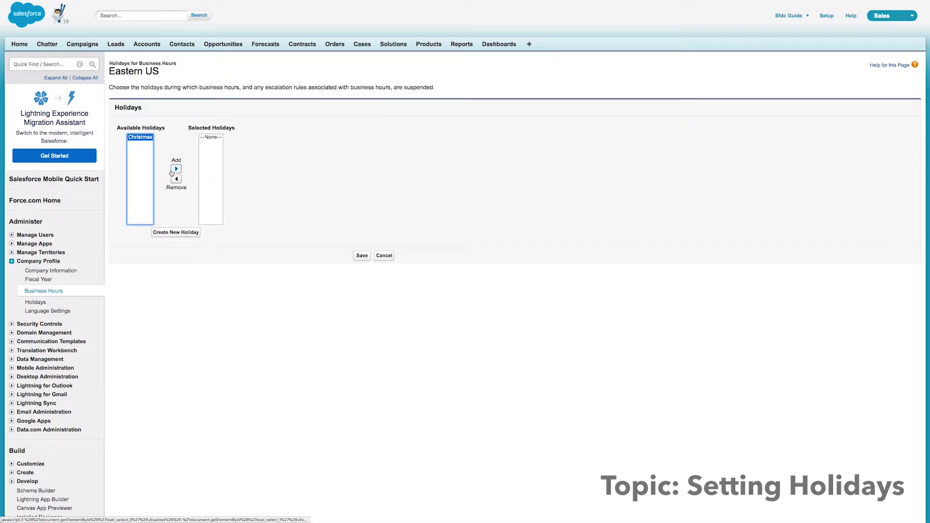
Step: Create a yearly recurring 'Fourth of July' holiday dated July 4, then reselect Christmas
{"action": "left_click", "coordinate": [179, 233]}
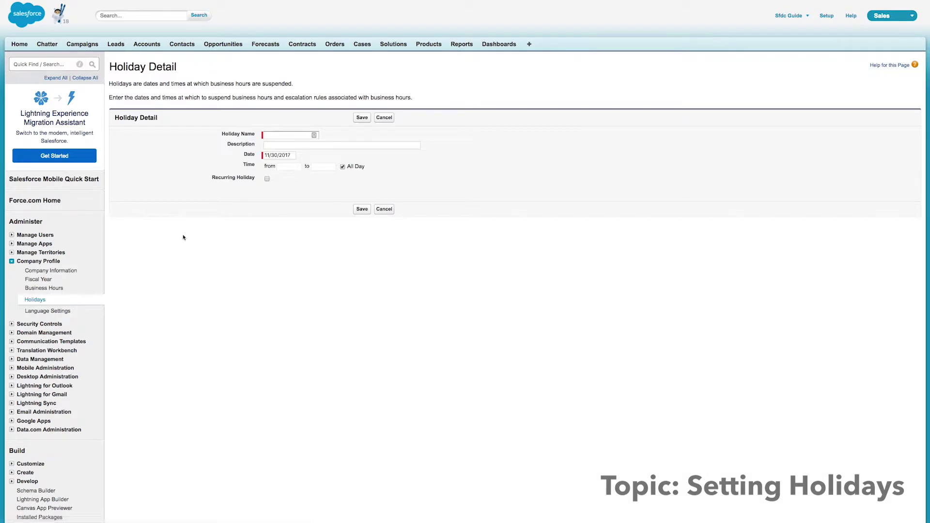
{"action": "left_click", "coordinate": [279, 136]}
{"action": "type", "text": "Fourth of July"}
{"action": "key", "text": "Tab"}
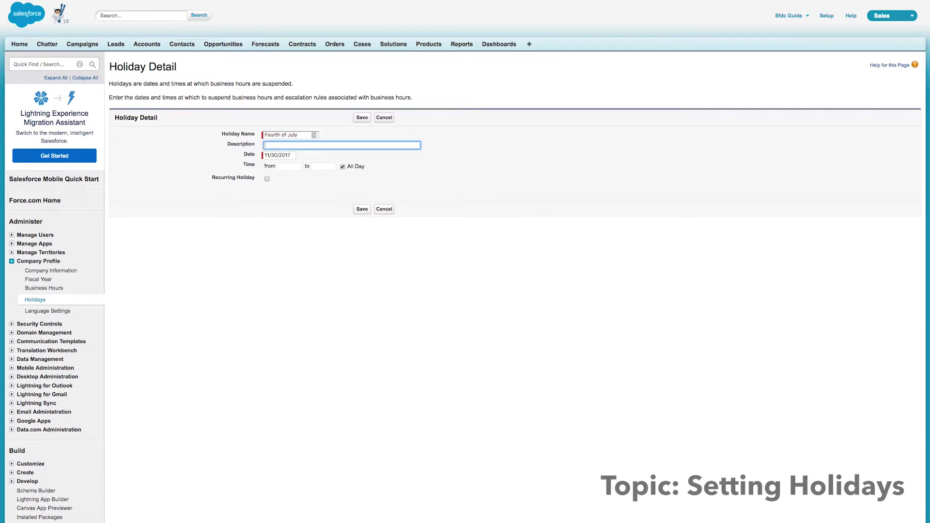
{"action": "key", "text": "Tab"}
{"action": "left_click", "coordinate": [273, 171]}
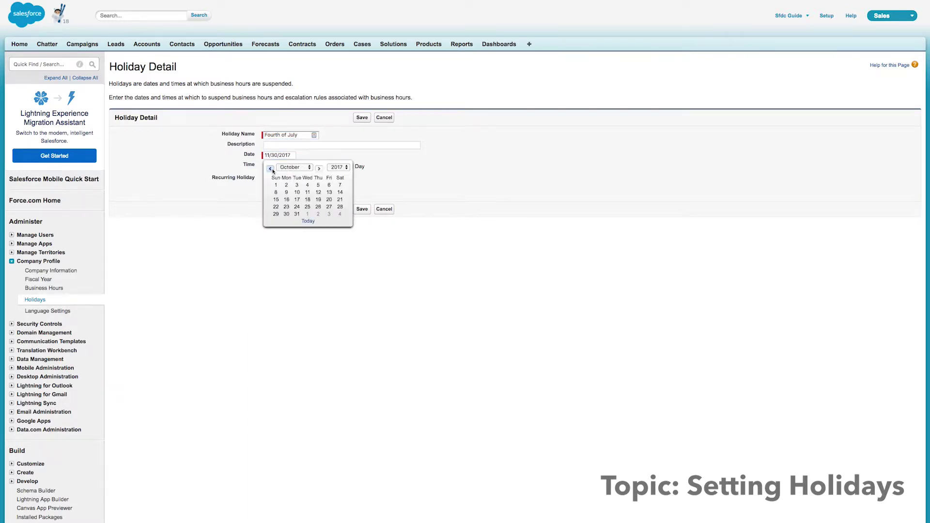
{"action": "left_click", "coordinate": [273, 170]}
{"action": "left_click", "coordinate": [273, 171]}
{"action": "left_click", "coordinate": [273, 170]}
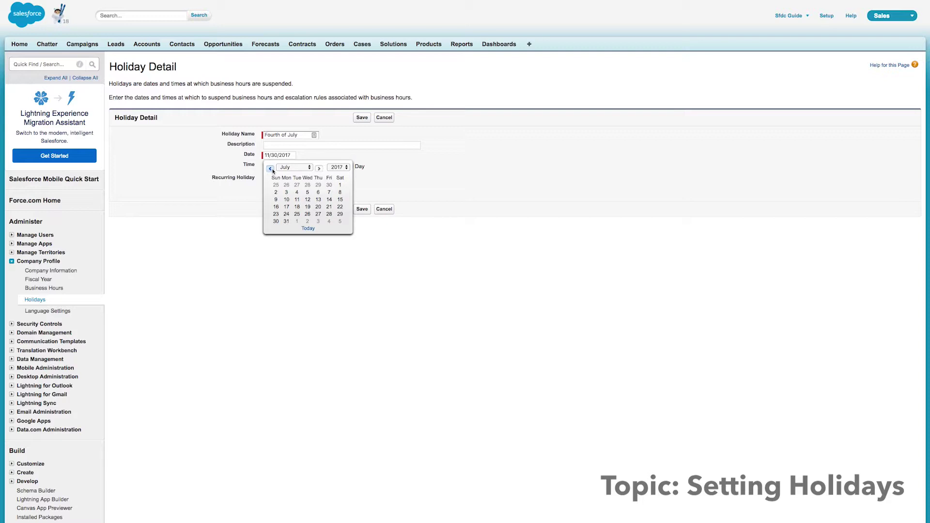
{"action": "left_click", "coordinate": [298, 193]}
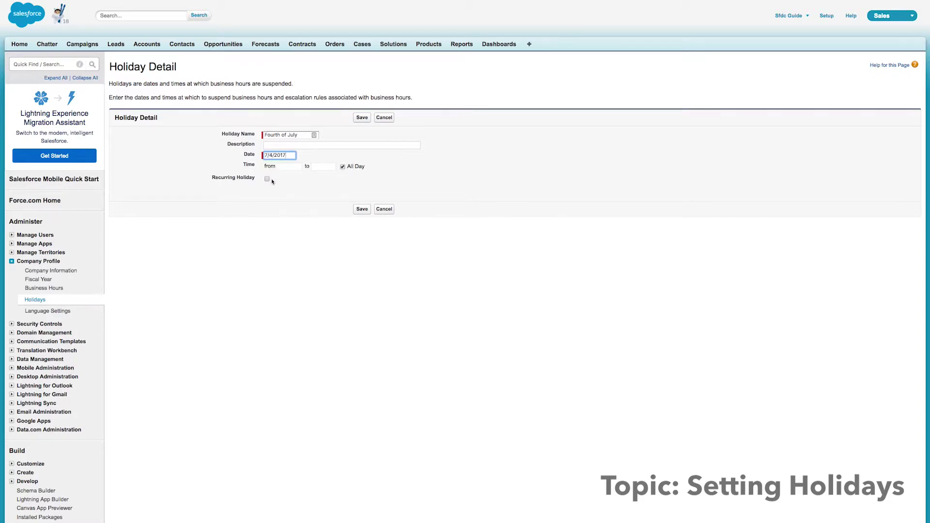
{"action": "left_click", "coordinate": [267, 179]}
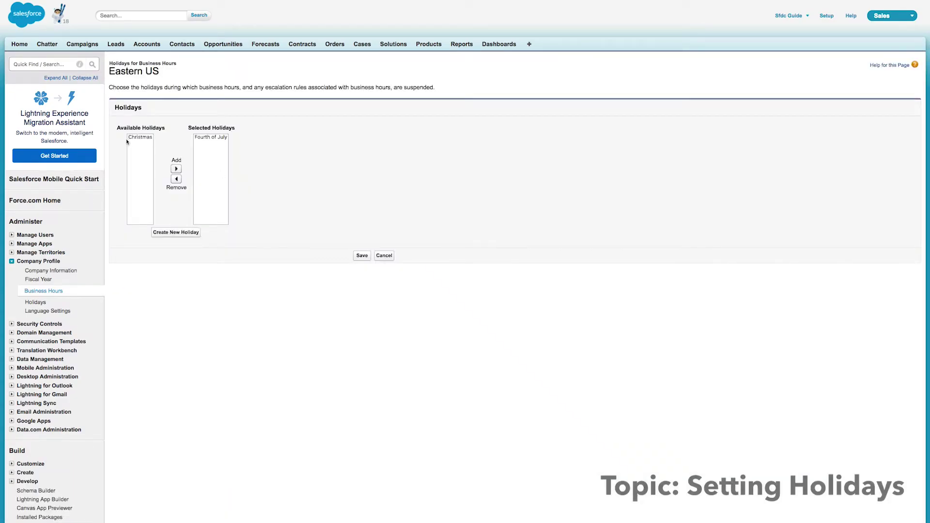
{"action": "left_click", "coordinate": [140, 138]}
Step: Add Christmas to Eastern US's selected holidays alongside Fourth of July
{"action": "left_click", "coordinate": [176, 169]}
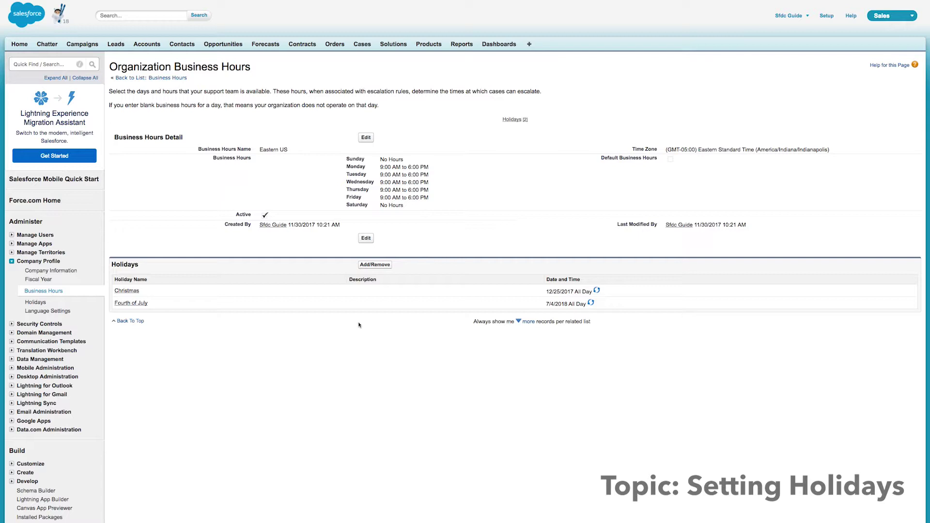
{"action": "mouse_move", "coordinate": [690, 3]}
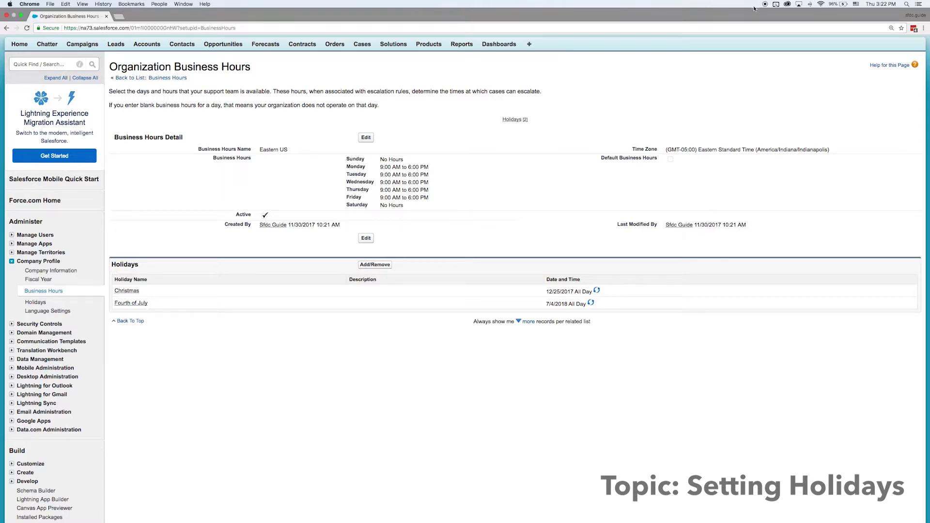
Step: In Developer Console, run the query SELECT Id, Name FROM BusinessHours
{"action": "left_click", "coordinate": [801, 16]}
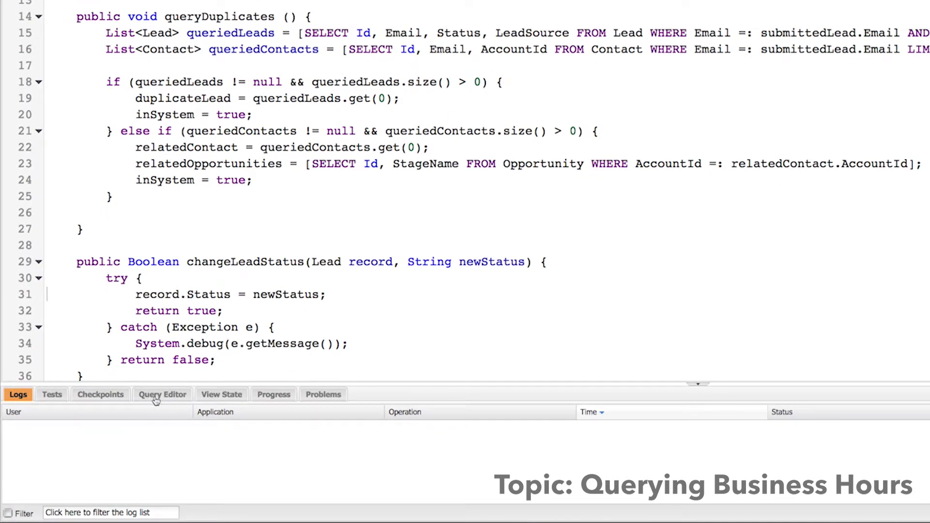
{"action": "left_click", "coordinate": [155, 396]}
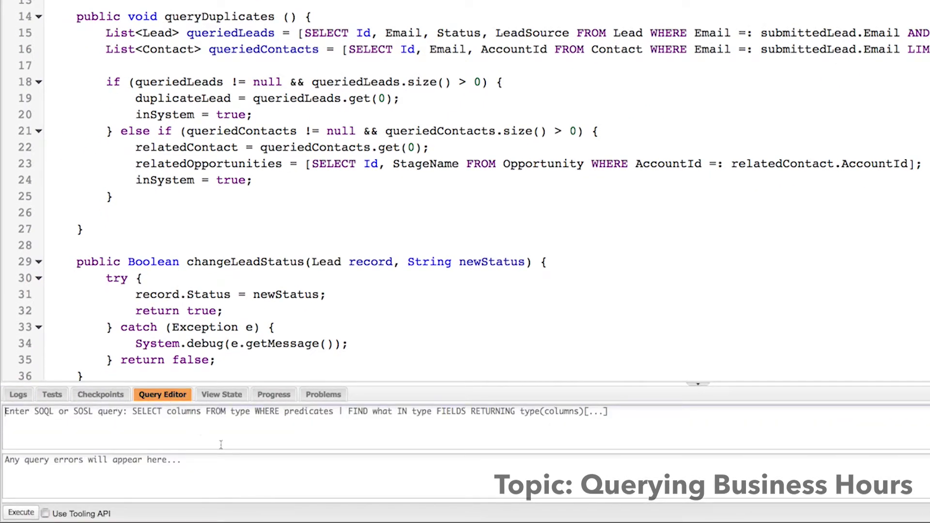
{"action": "type", "text": "SELECT Id"}
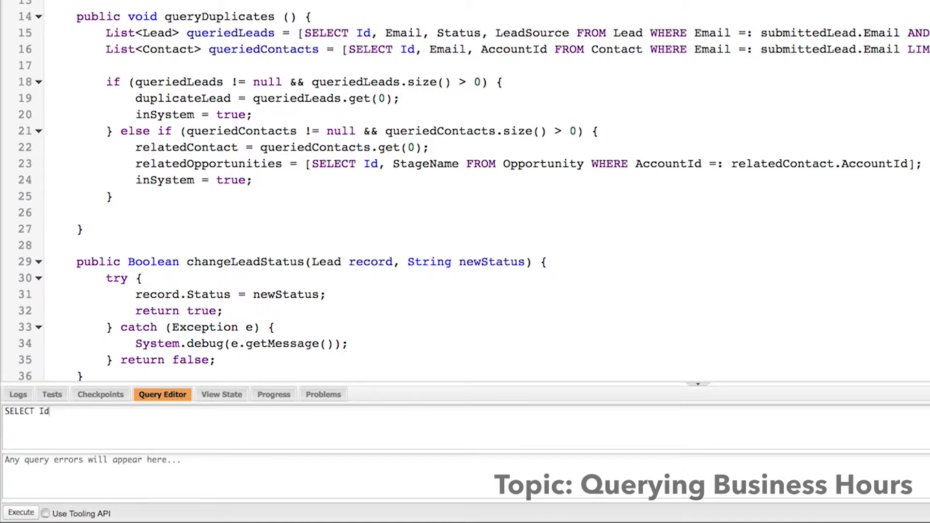
{"action": "type", "text": ", Name FROM BusinessHours"}
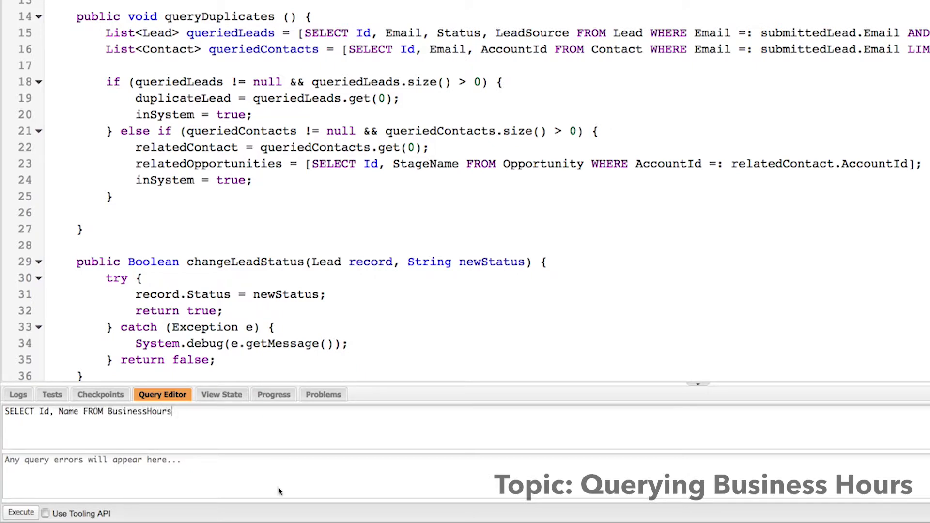
{"action": "left_click", "coordinate": [19, 512]}
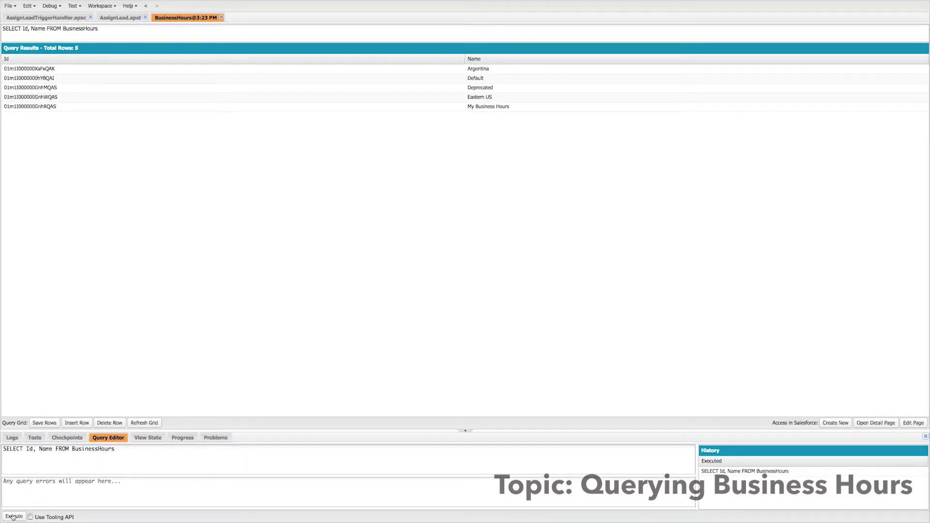
Step: Rerun the query with WHERE Name = 'Eastern US' and open the Execute Anonymous window
{"action": "type", "text": "WHERE Name = 'Eastern US"}
{"action": "left_click", "coordinate": [13, 516]}
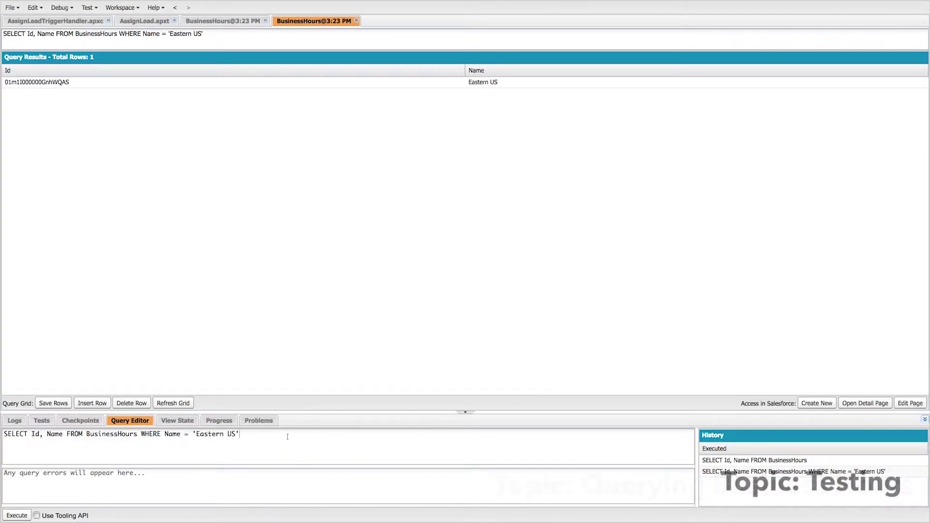
{"action": "key", "text": "ctrl+e"}
Step: Paste the Apex script and rearrange its Datetime lines, temporarily removing the System.debug lines
{"action": "type", "text": "BusinessHours bh = [SELECT Id, Name FROM BusinessHours WHERE Name = 'Eastern US'];  Datetime eightBusinessHours = BusinessHours.add(bh.Id, Datetime.now(), 8*60*60*1000); Datetime eightCalendarHours = Datetime.now().addHours(8);  System.debug('8 BUSINESS HOURS FROM NOW IS: ' + eightBusinessHours); System.debug('8 CALENDAR HOURS FROM NOW IS: ' + eightCalendarHours);"}
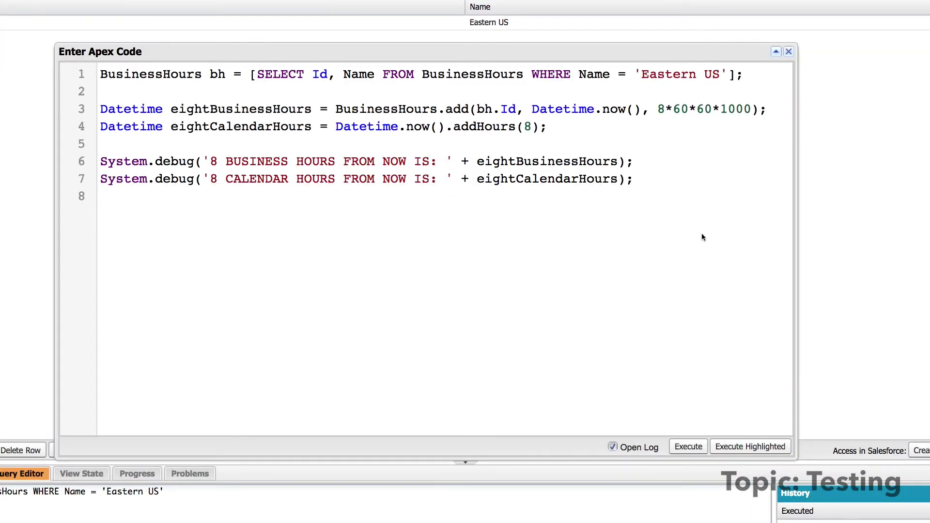
{"action": "left_click", "coordinate": [680, 186]}
{"action": "left_click_drag", "start_coordinate": [652, 179], "coordinate": [26, 112]}
{"action": "key", "text": "super+c"}
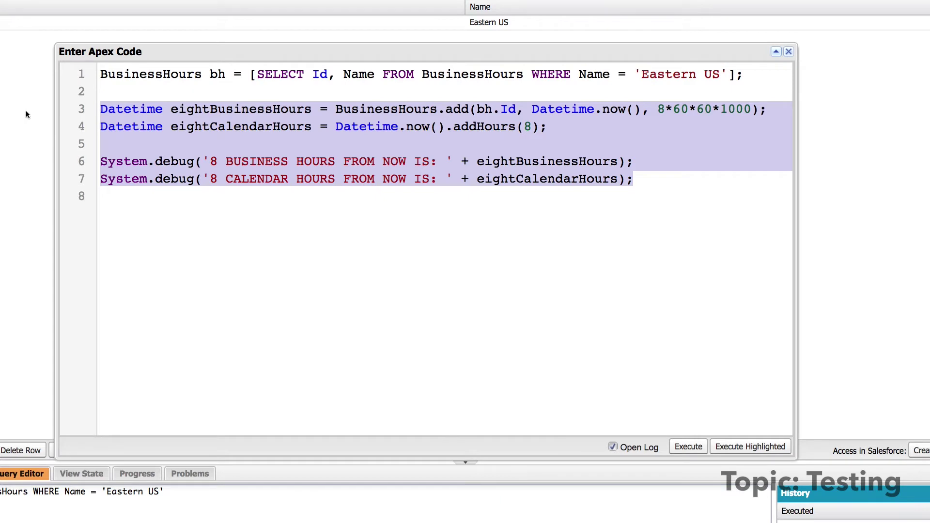
{"action": "key", "text": "BackSpace"}
{"action": "key", "text": "BackSpace"}
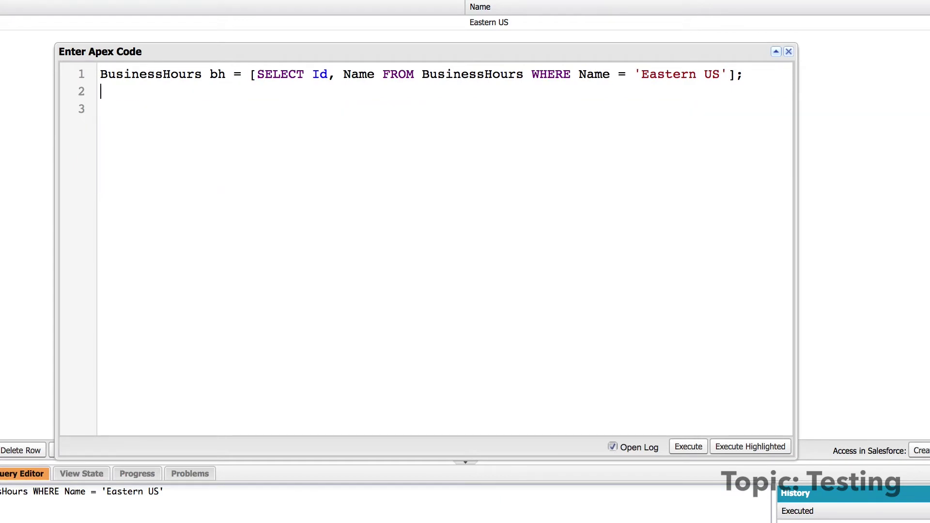
{"action": "key", "text": "Return"}
{"action": "key", "text": "super+v"}
{"action": "key", "text": "shift+Up"}
{"action": "key", "text": "shift+Up"}
{"action": "key", "text": "super+c"}
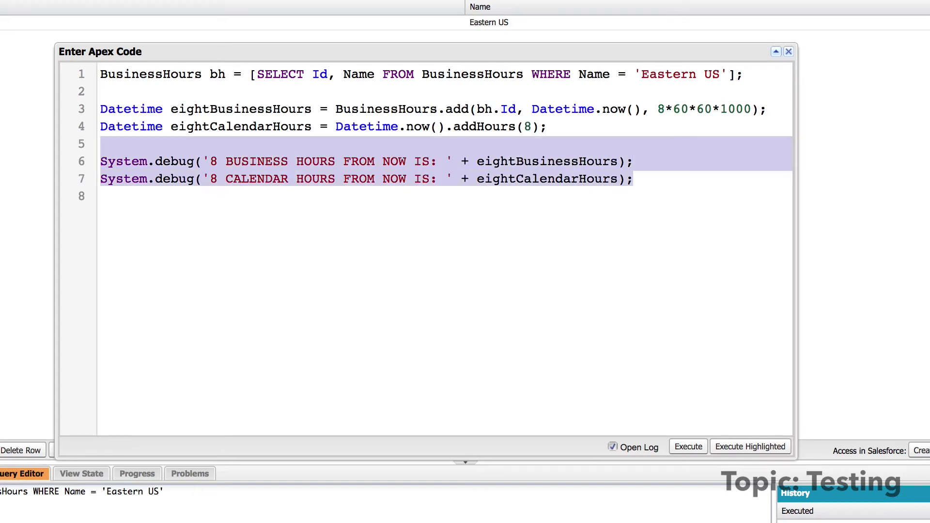
{"action": "key", "text": "BackSpace"}
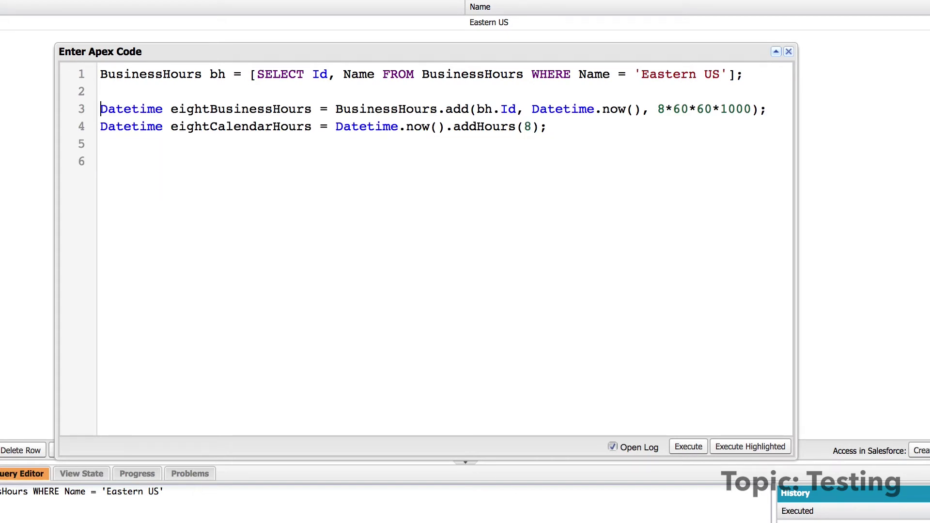
{"action": "key", "text": "Return"}
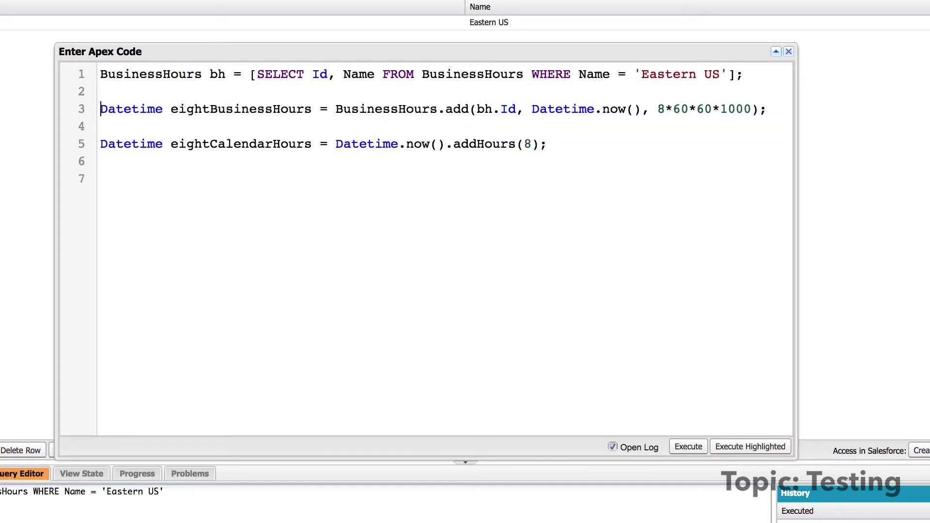
Step: Add comments explaining 8*60*60*1000 and the simpler function, then restore the debug lines
{"action": "key", "text": "Left"}
{"action": "key", "text": "Left"}
{"action": "key", "text": "shift+Left"}
{"action": "key", "text": "shift+Left"}
{"action": "key", "text": "shift+Left"}
{"action": "key", "text": "shift+Left"}
{"action": "key", "text": "shift+Left"}
{"action": "key", "text": "shift+Left"}
{"action": "key", "text": "shift+Left"}
{"action": "key", "text": "shift+Left"}
{"action": "key", "text": "shift+Left"}
{"action": "key", "text": "shift+Left"}
{"action": "key", "text": "shift+Left"}
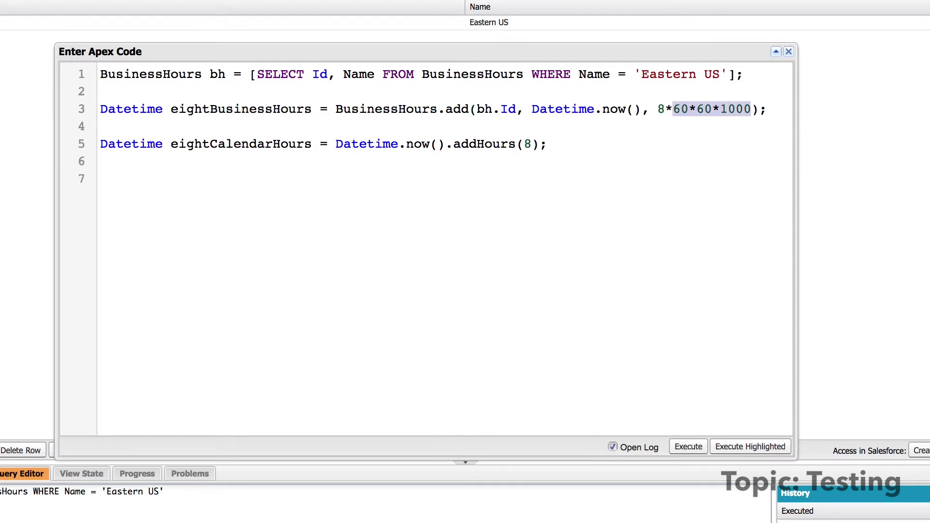
{"action": "key", "text": "shift+Left"}
{"action": "left_click", "coordinate": [101, 126]}
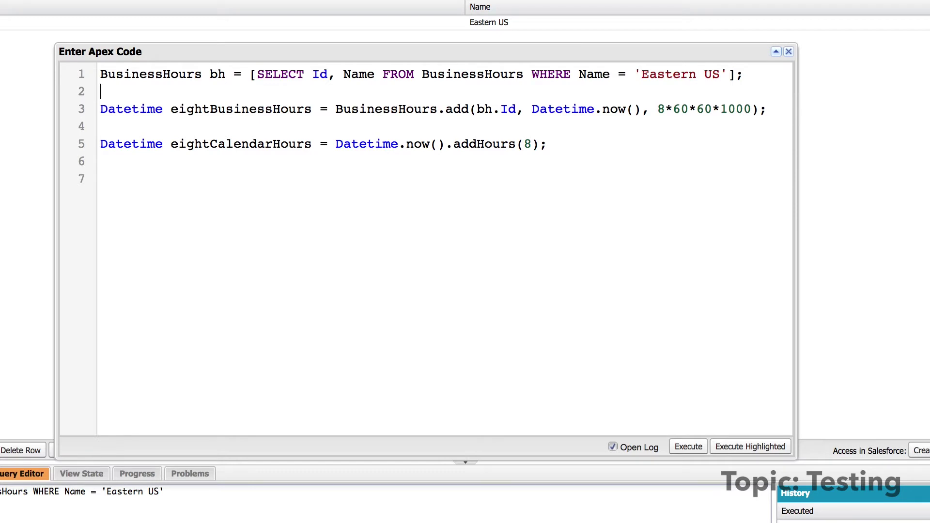
{"action": "key", "text": "Return"}
{"action": "type", "text": "// 8 Hours * 60"}
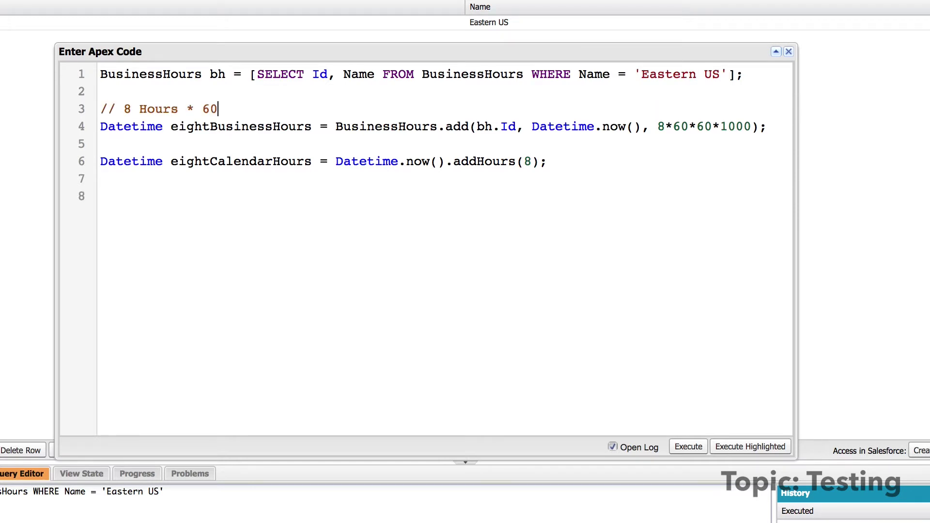
{"action": "type", "text": " Seconds * 60 Minutes *"}
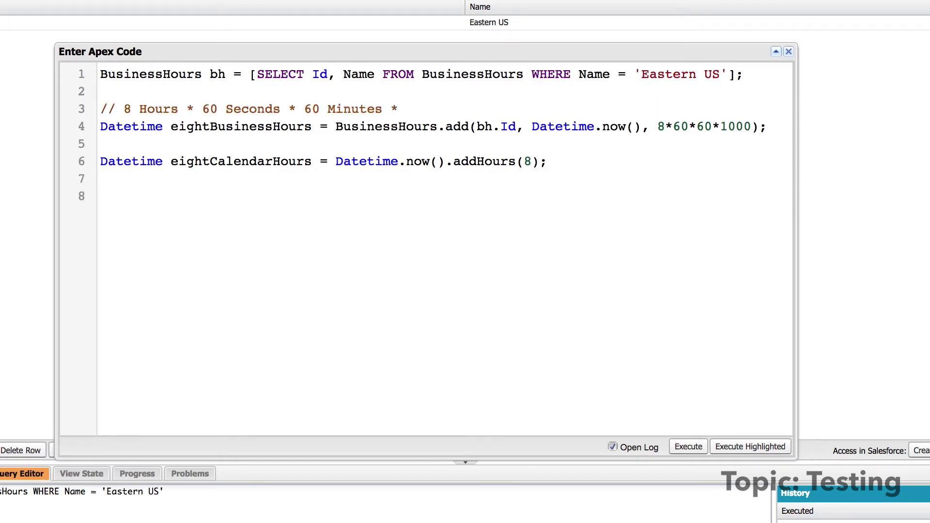
{"action": "type", "text": " 1000 Milliseconds"}
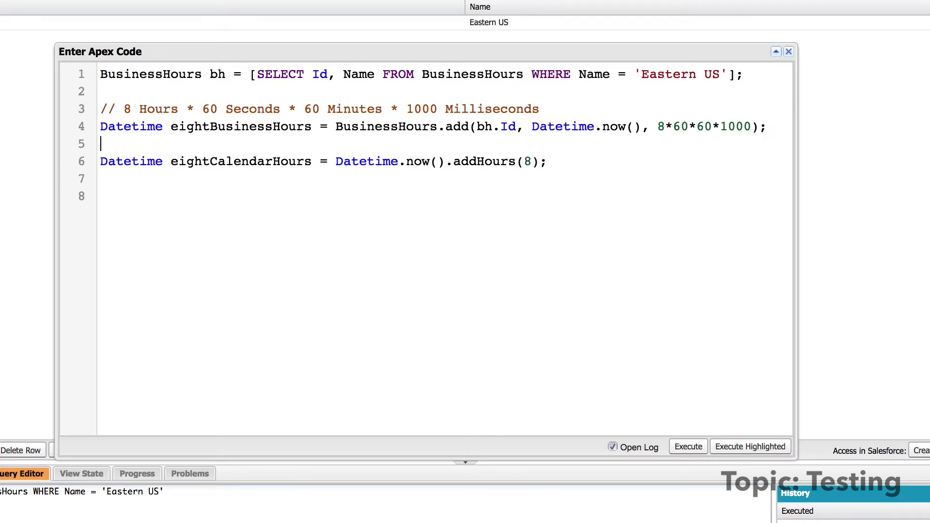
{"action": "type", "text": "// A much simpler function!!"}
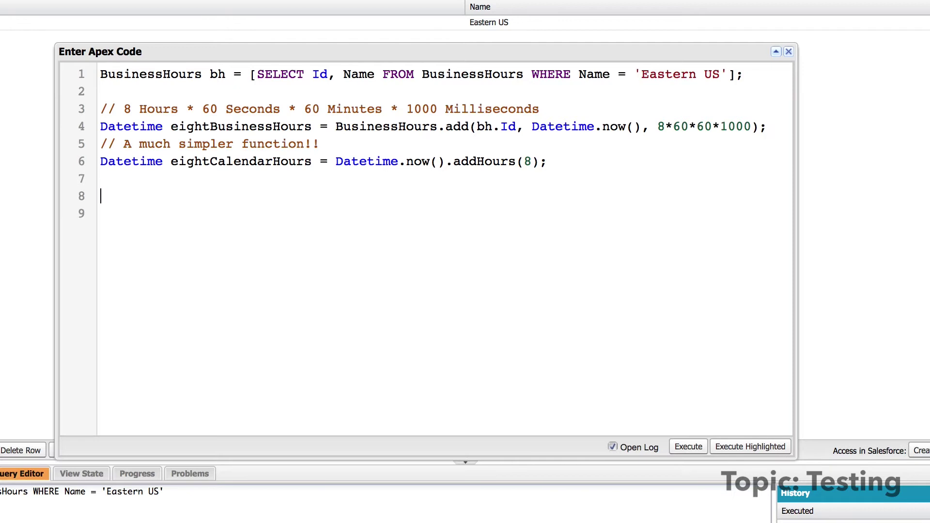
{"action": "key", "text": "super+v"}
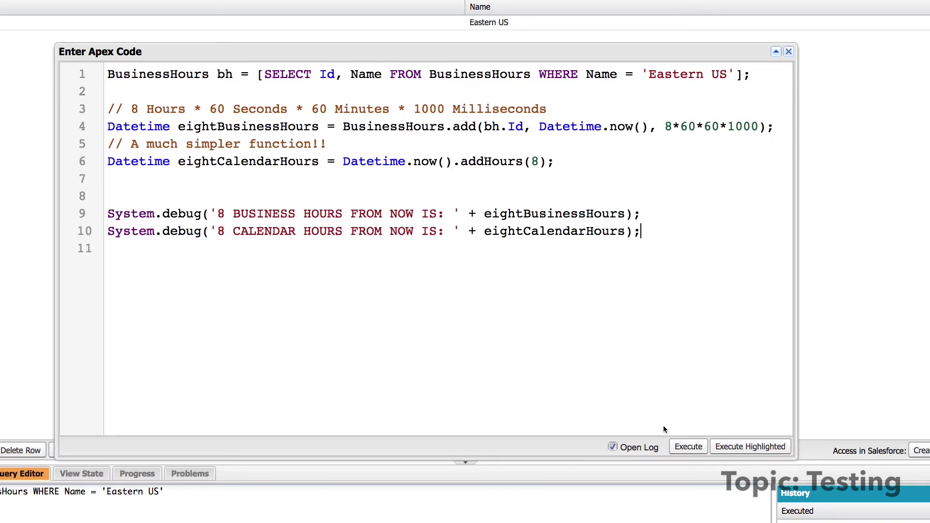
{"action": "key", "text": "Down"}
Step: Execute the script, filter the log to Debug Only, and select the calendar-hours row
{"action": "left_click", "coordinate": [689, 447]}
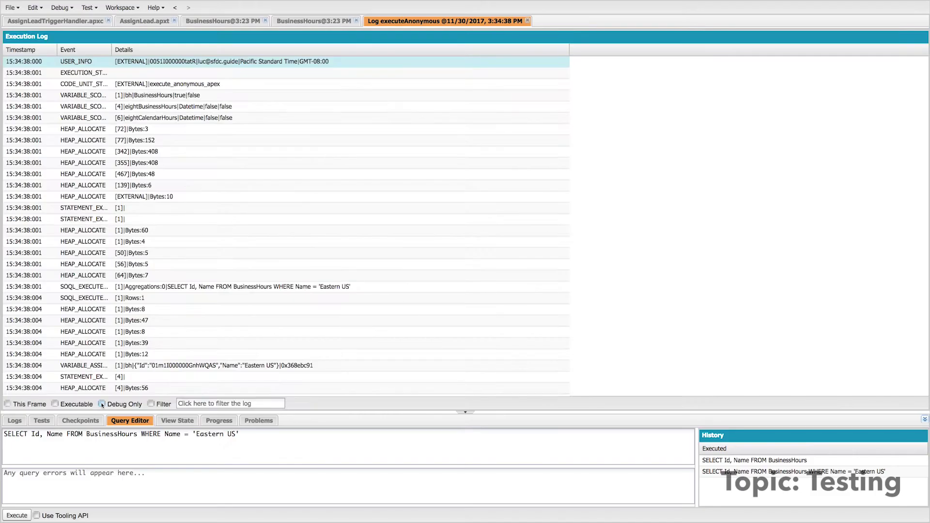
{"action": "left_click", "coordinate": [102, 405]}
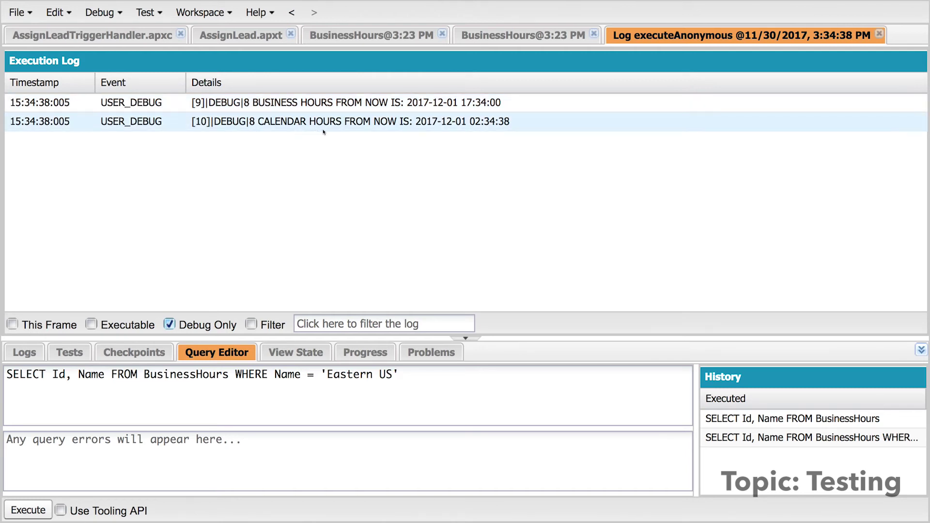
{"action": "left_click", "coordinate": [492, 124]}
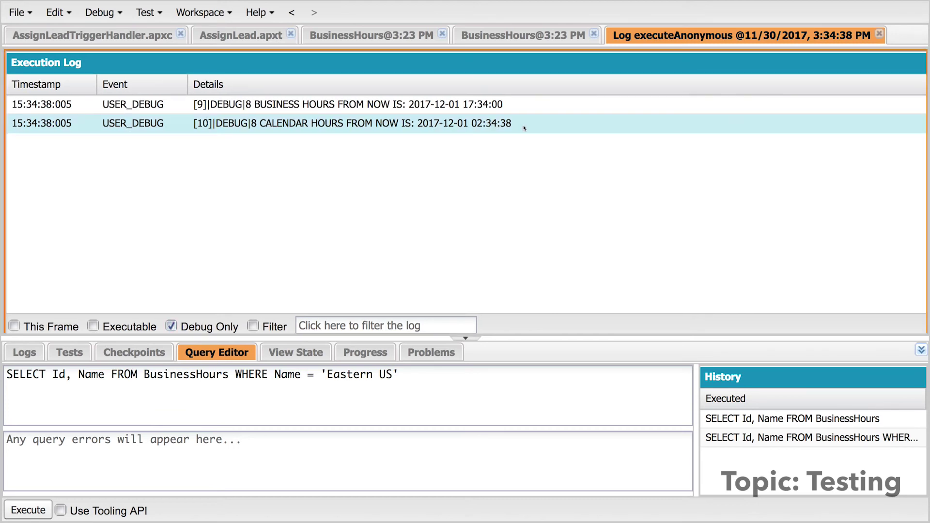